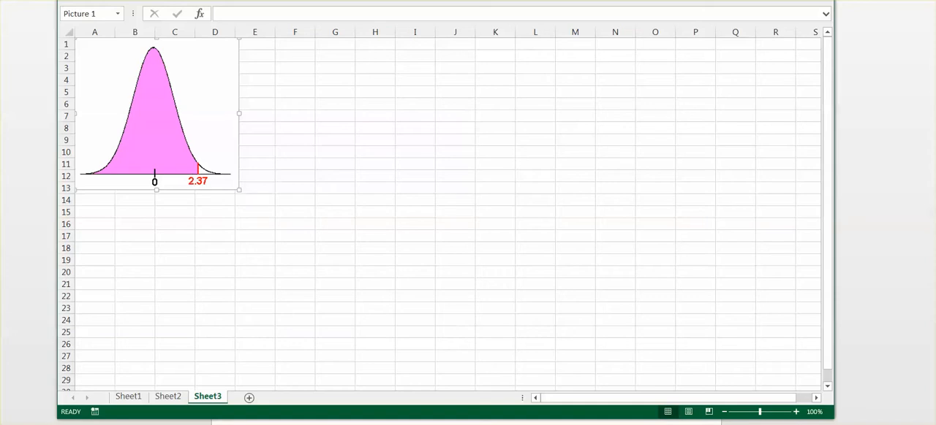
# Enter the formula =norm.s.dist(0.25,true) in cell G2
pyautogui.moveTo(603, 0); pyautogui.dragTo(556, 0)
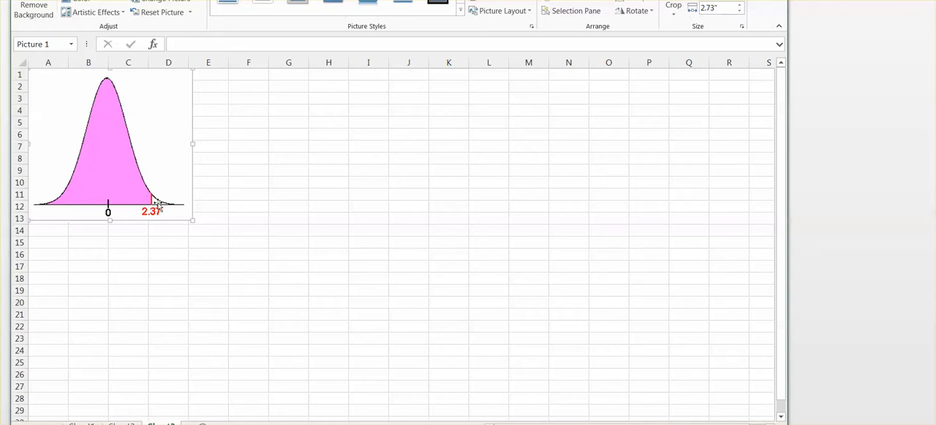
pyautogui.click(271, 90)
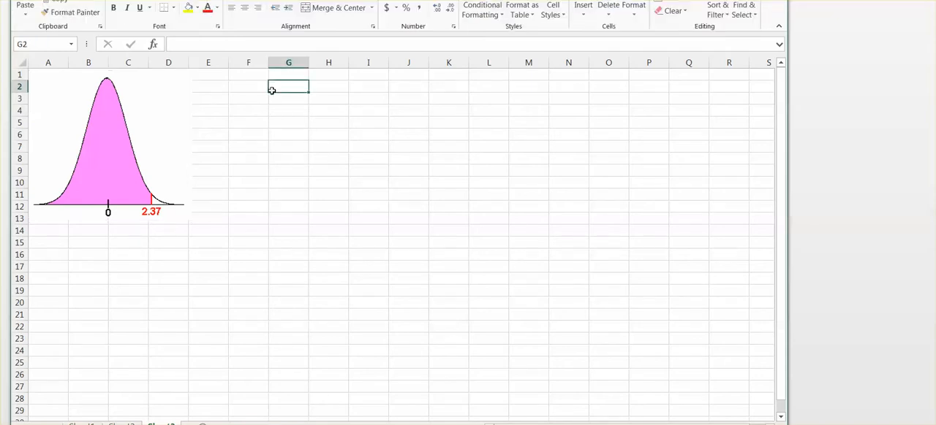
pyautogui.write('=')
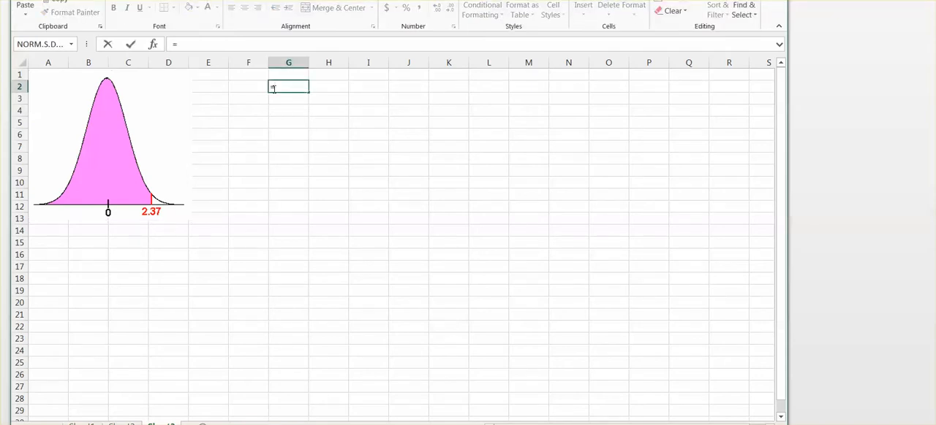
pyautogui.write('no')
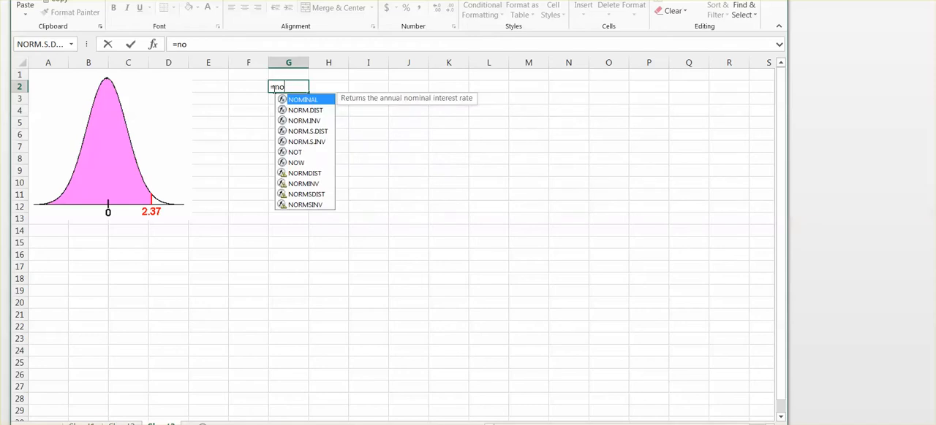
pyautogui.write('rm.s')
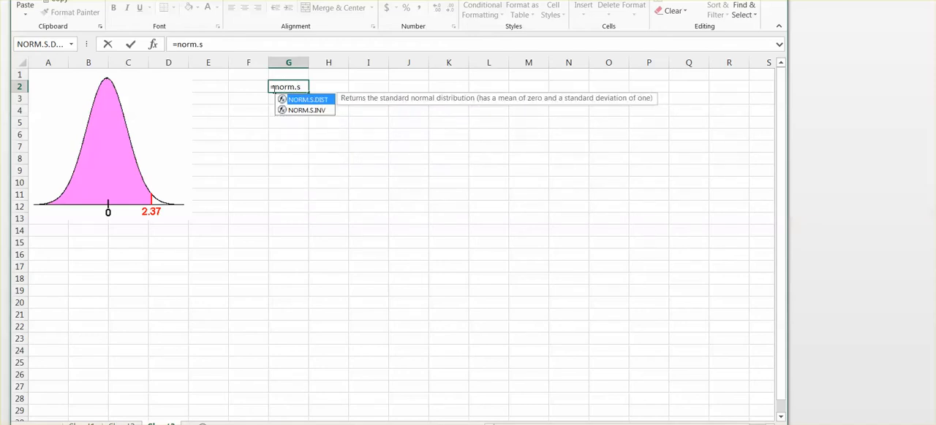
pyautogui.write('.dist')
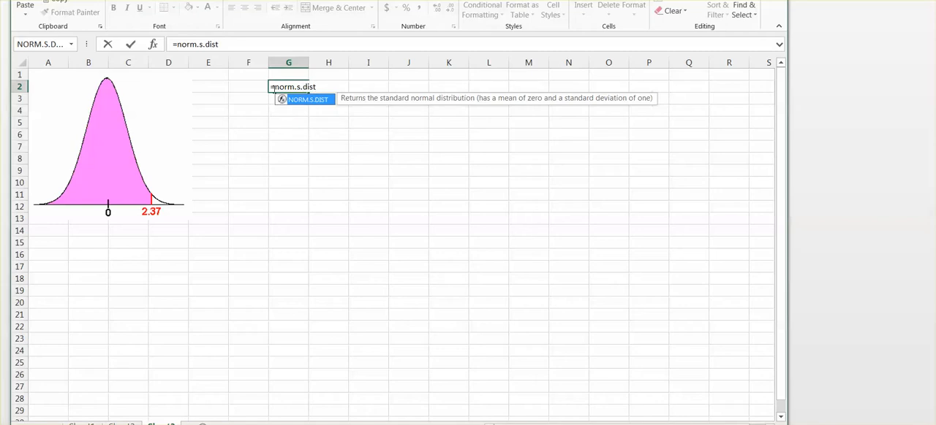
pyautogui.write('(')
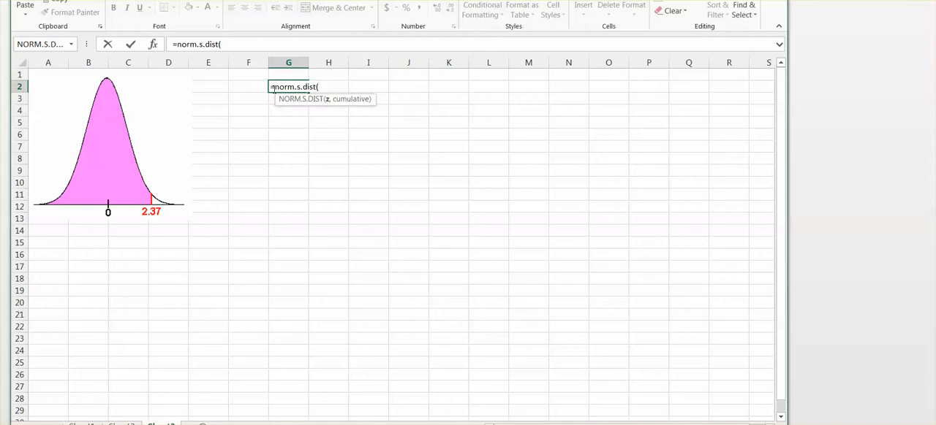
pyautogui.write('0.25')
pyautogui.moveTo(686, 1); pyautogui.dragTo(440, 2)
pyautogui.write(',')
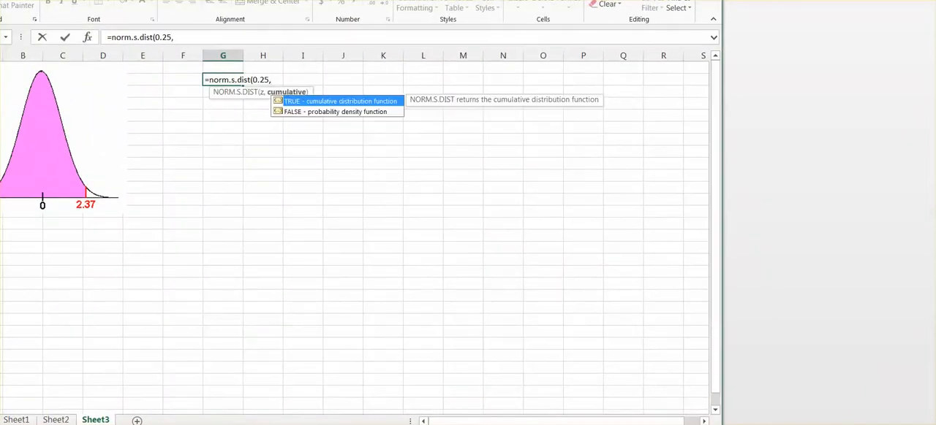
pyautogui.write('true)')
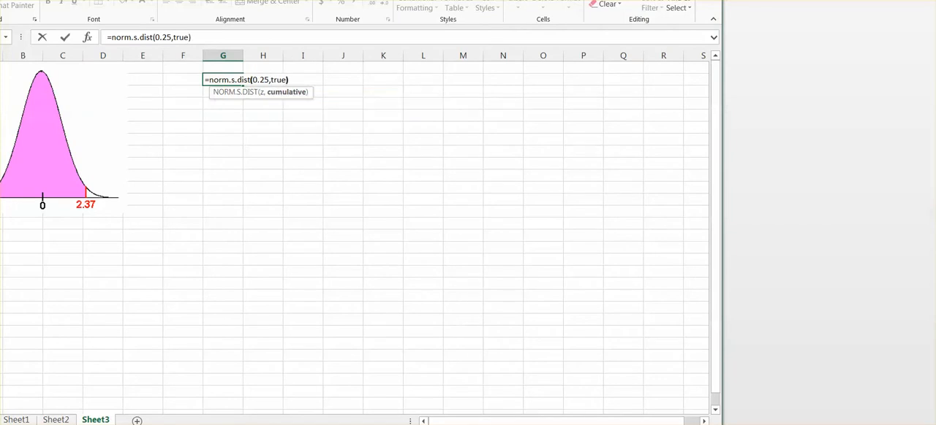
pyautogui.press('Return')
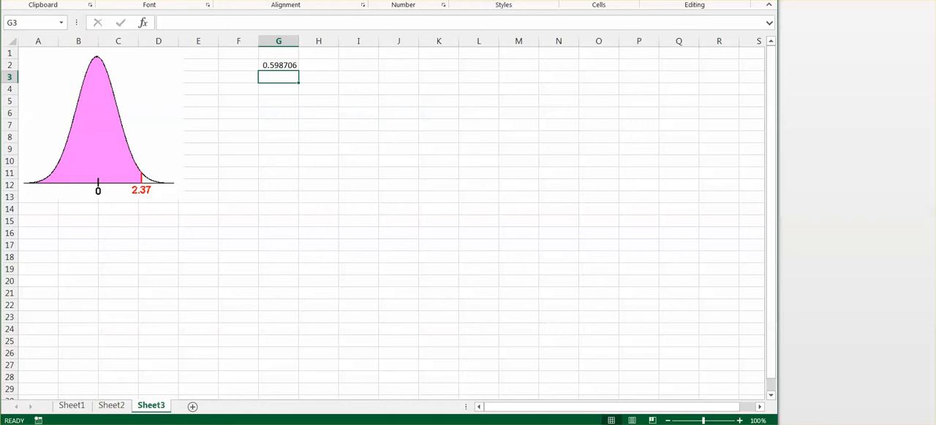
# Enter the formula =norm.s.dist(0.03,true) in cell G3
pyautogui.moveTo(678, 0); pyautogui.dragTo(723, 0)
pyautogui.write('=norm,')
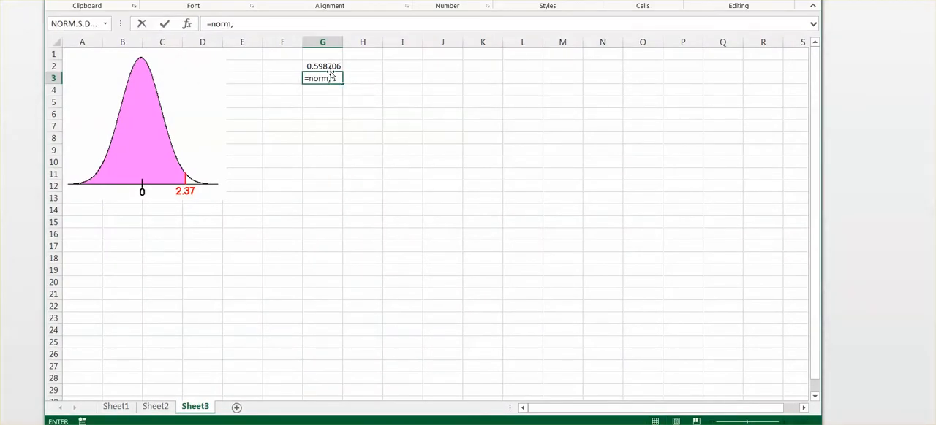
pyautogui.press('BackSpace')
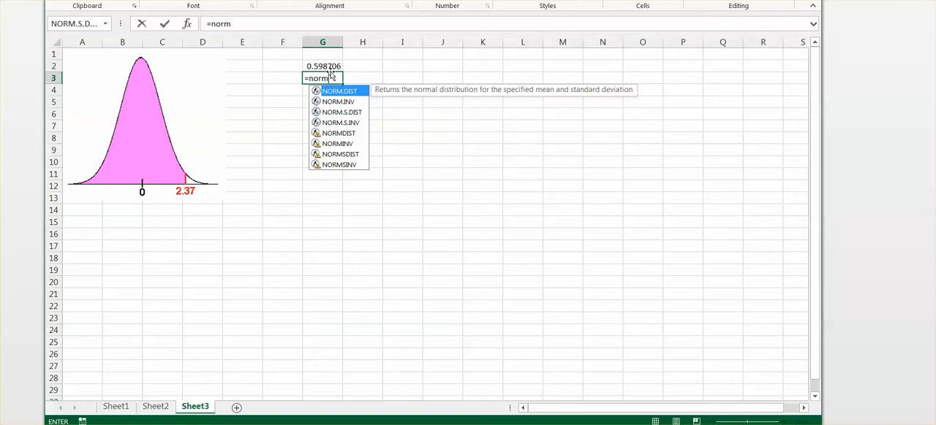
pyautogui.write('.s.dist')
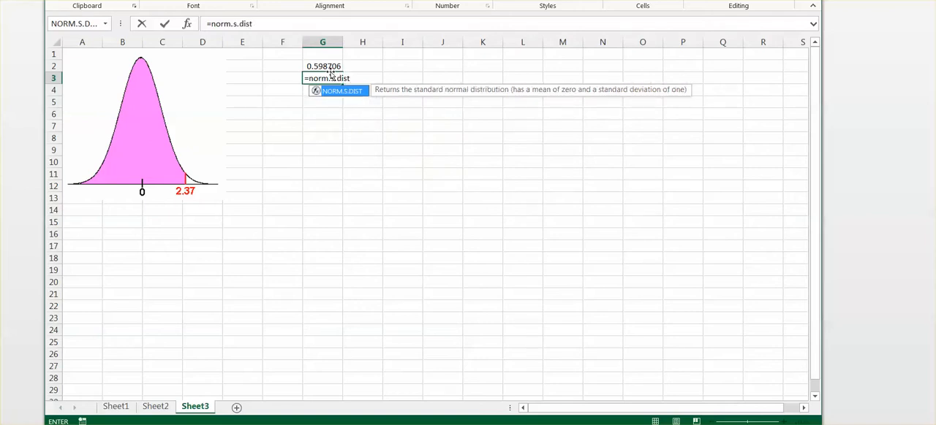
pyautogui.write('(0.03')
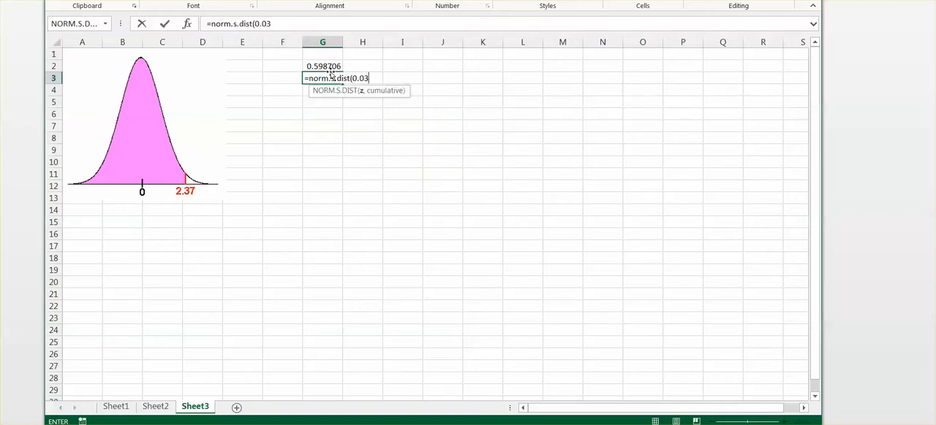
pyautogui.write(',tru')
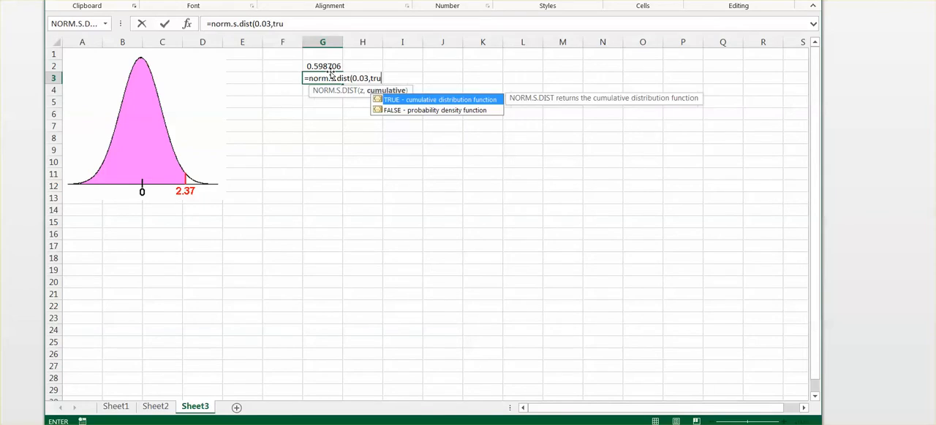
pyautogui.write('e)')
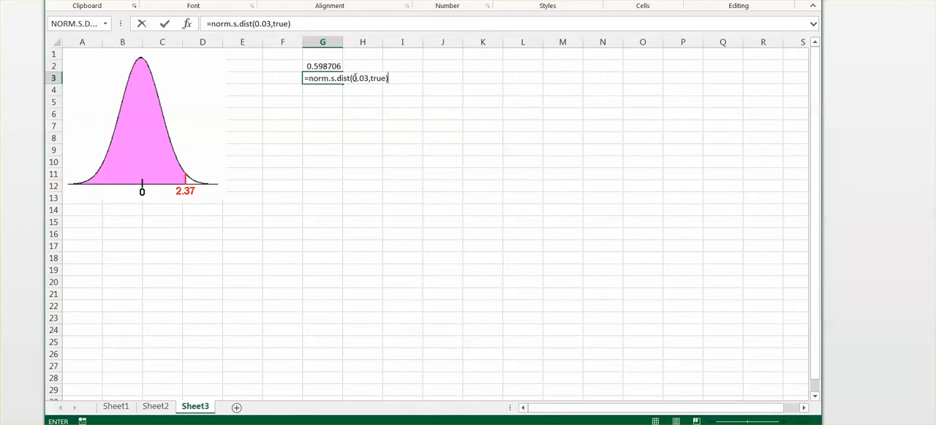
# Label the 0.03 probability by entering p(z<0.03) in cell F3
pyautogui.click(265, 81)
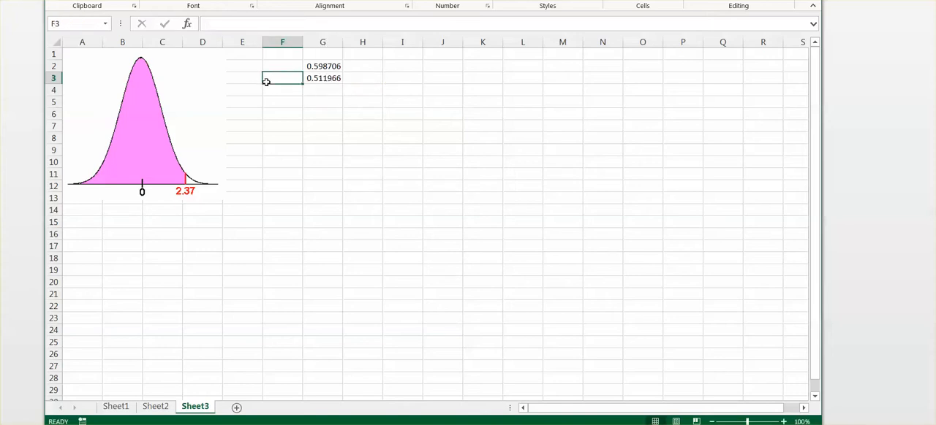
pyautogui.write('z')
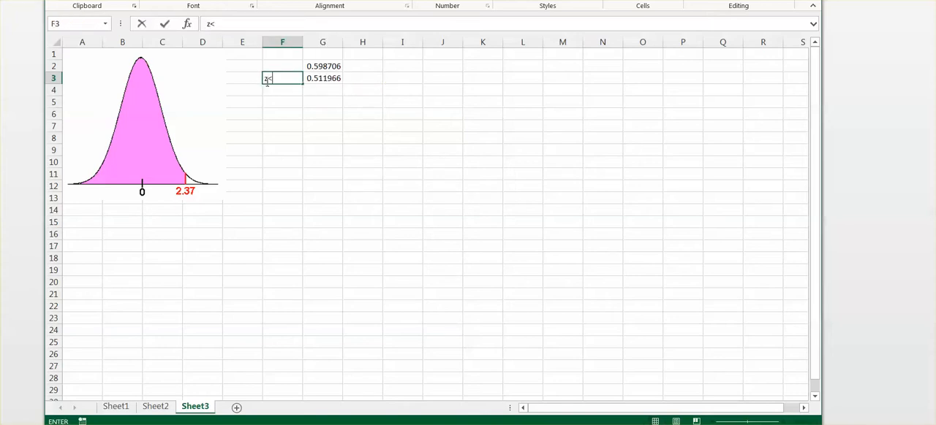
pyautogui.write('<0.03')
pyautogui.write('p(')
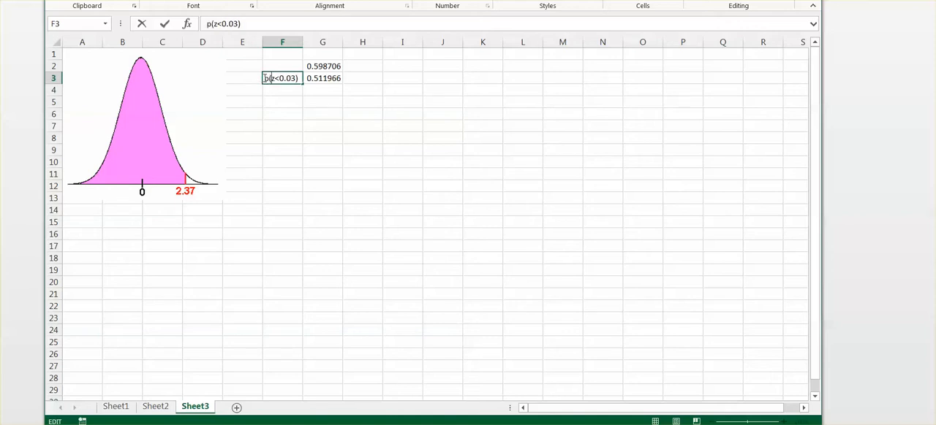
pyautogui.moveTo(671, 0)
pyautogui.mouseDown()
pyautogui.moveTo(726, 112)
pyautogui.moveTo(719, 340)
pyautogui.moveTo(658, 9)
pyautogui.mouseUp()
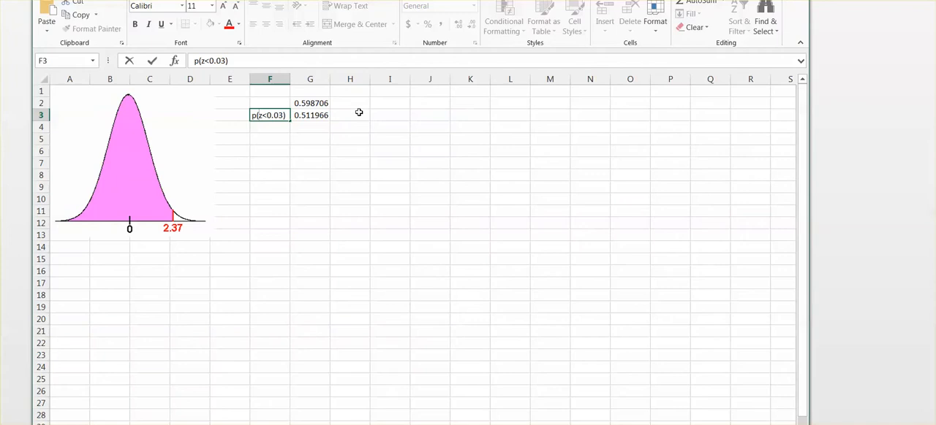
# Calculate the complement of the p(z<0.03) probability in cell H3 with the formula =1-G3
pyautogui.click(359, 112)
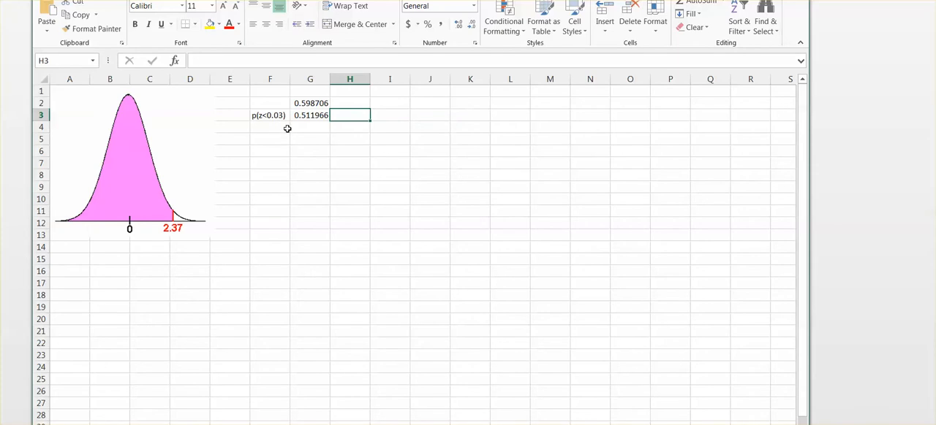
pyautogui.write('=1-')
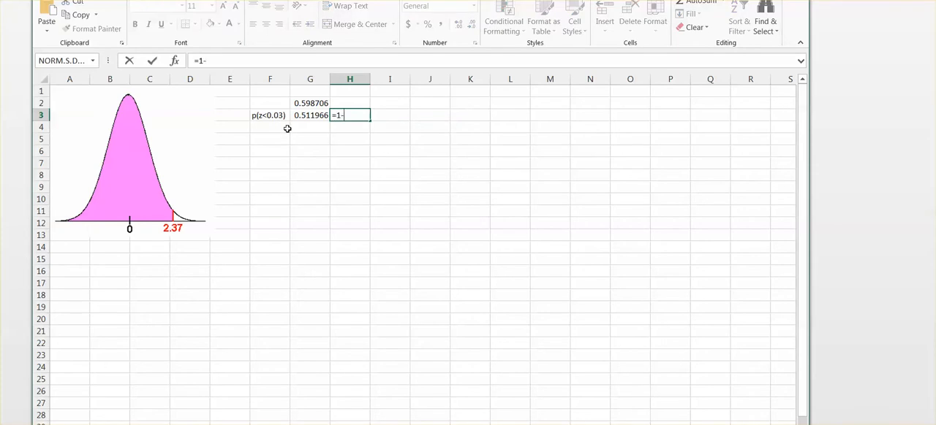
pyautogui.click(307, 116)
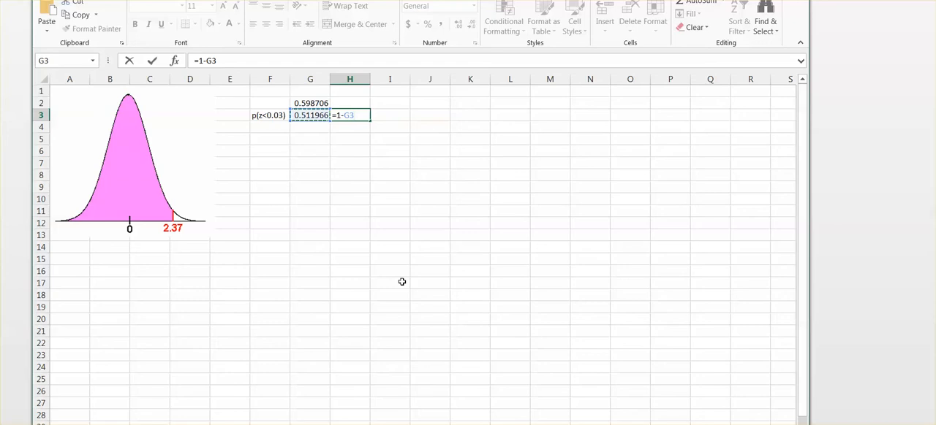
pyautogui.press('Return')
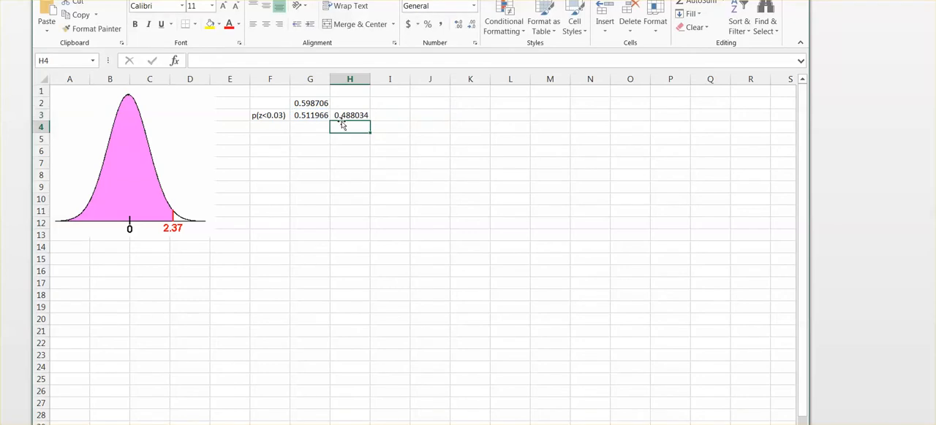
# Enter the label p(z>0.03) in cell F4
pyautogui.click(266, 129)
pyautogui.write('p(x')
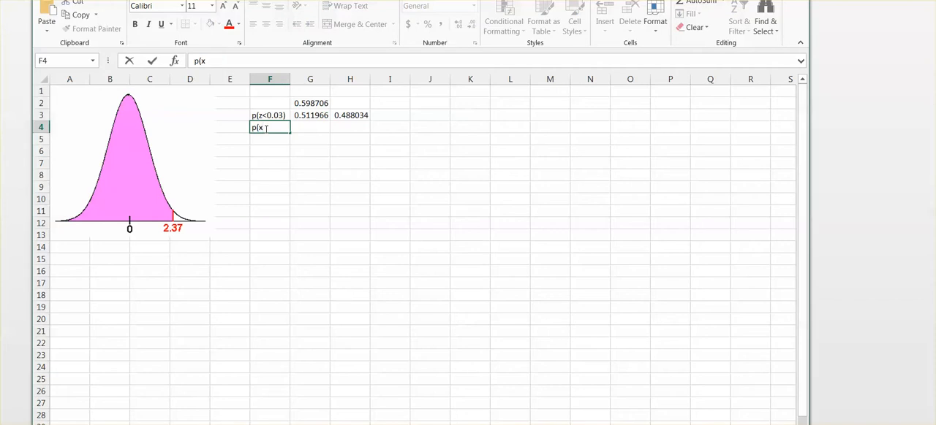
pyautogui.write('z>0.03)')
# Fill cell G4 beside the p(z>0.03) label with the formula =H3 and check the formula
pyautogui.click(314, 127)
pyautogui.write('=')
pyautogui.click(338, 113)
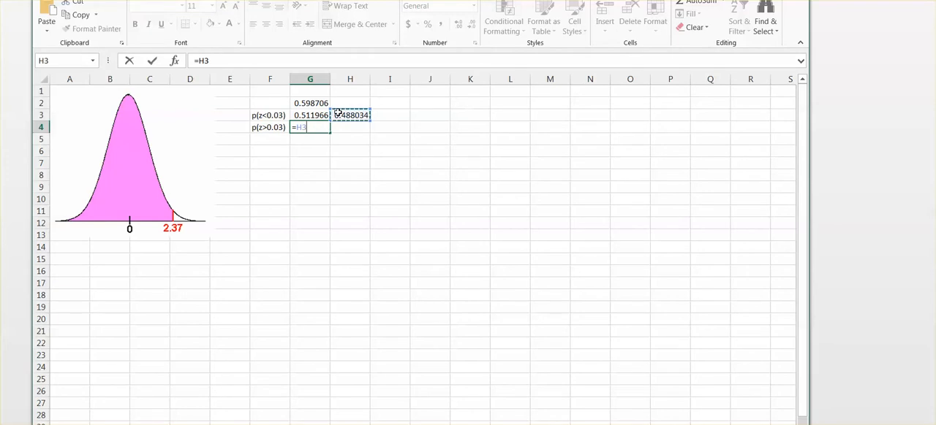
pyautogui.press('Return')
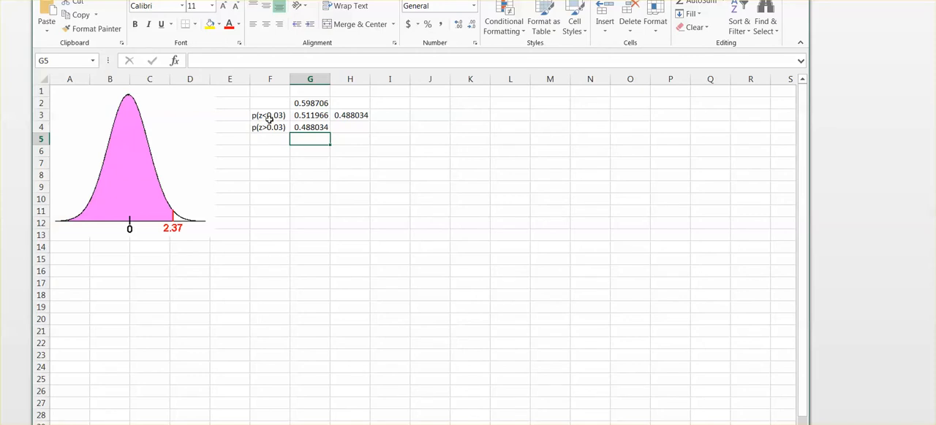
pyautogui.click(317, 127)
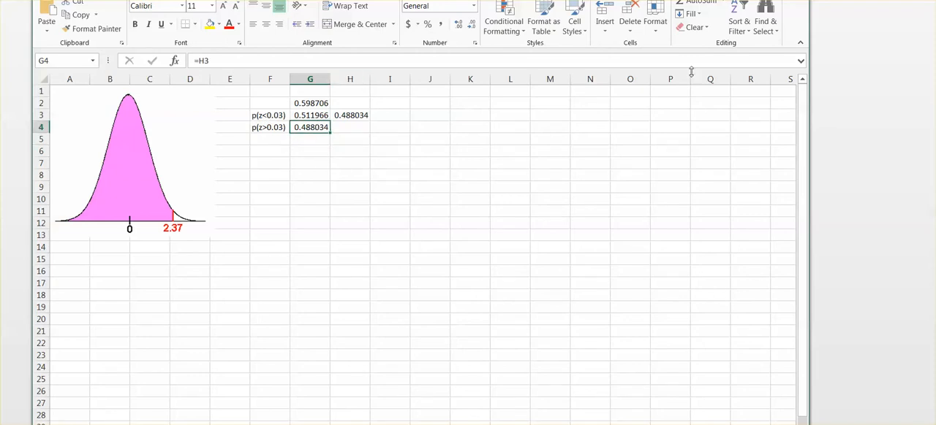
# Enter the label p(0.03<z<0.25) in cell F5
pyautogui.moveTo(694, 2)
pyautogui.mouseDown()
pyautogui.moveTo(722, 93)
pyautogui.moveTo(729, 358)
pyautogui.moveTo(698, 0)
pyautogui.mouseUp()
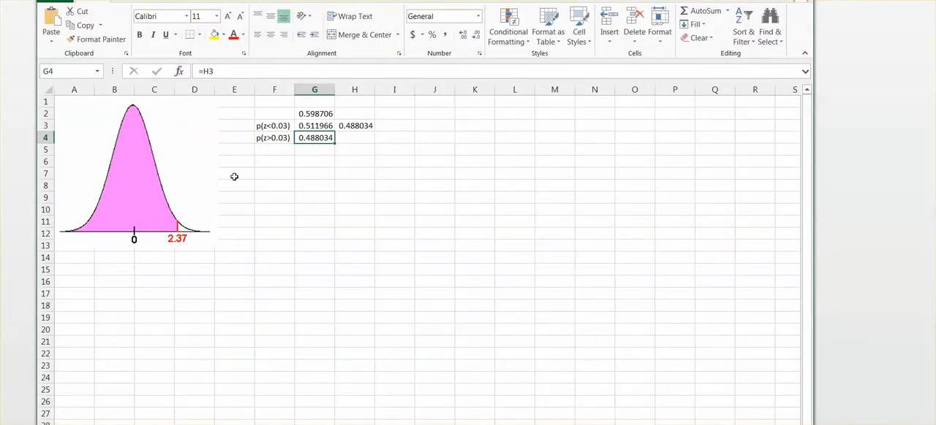
pyautogui.click(266, 152)
pyautogui.write('p')
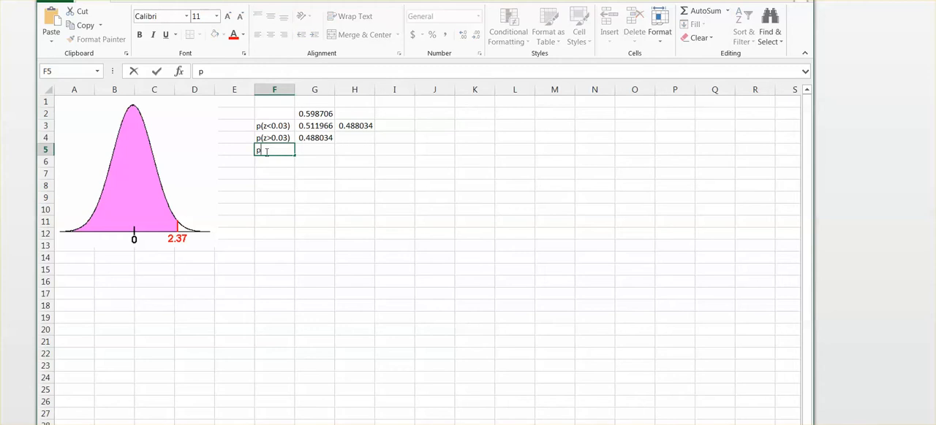
pyautogui.write('(0.03<z<0')
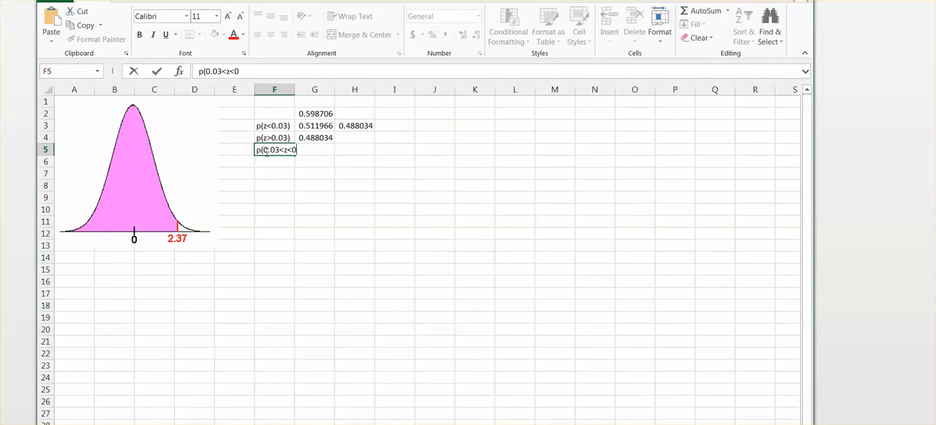
pyautogui.write('.25')
pyautogui.moveTo(707, 2); pyautogui.dragTo(688, 0)
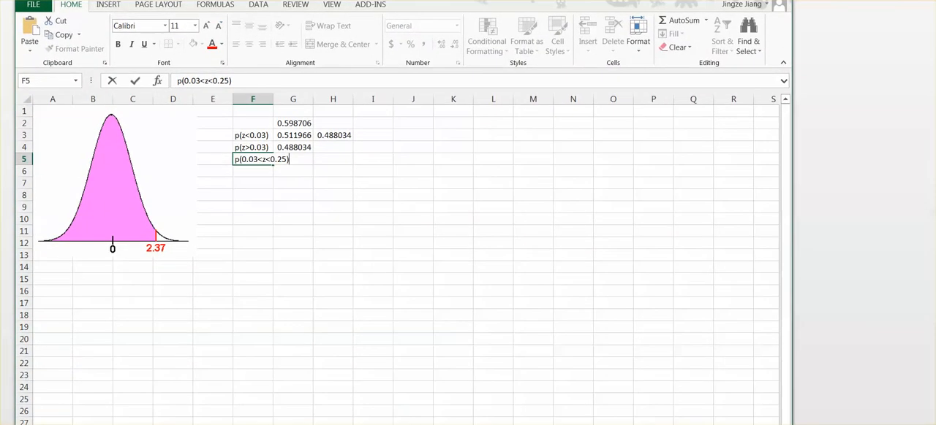
# Label the first probability by entering p(z<0.25) in cell F2
pyautogui.click(248, 124)
pyautogui.write('p(z')
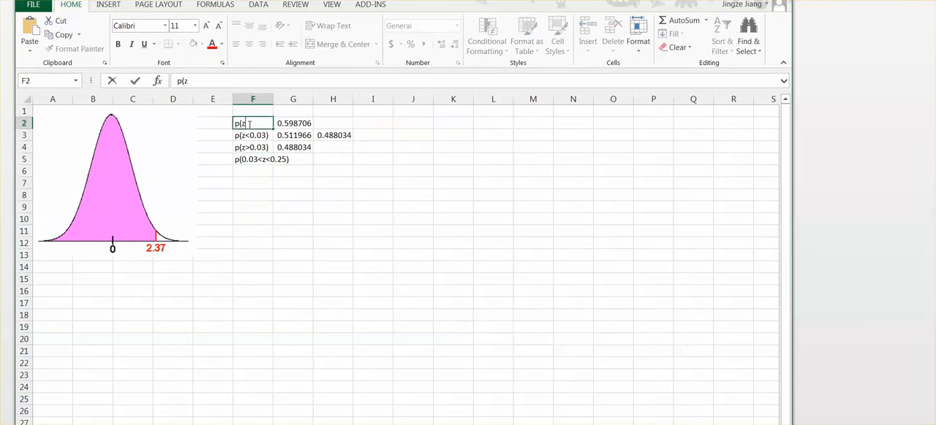
pyautogui.write('<0.25)')
pyautogui.click(291, 231)
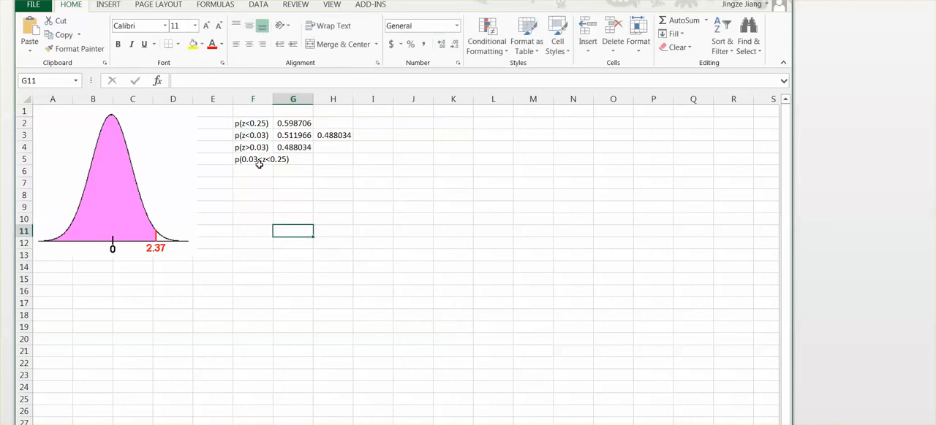
# Enter the text p(z<0.25)-p(z<0.03) in cell H5, beside the p(0.03<z<0.25) label
pyautogui.click(326, 157)
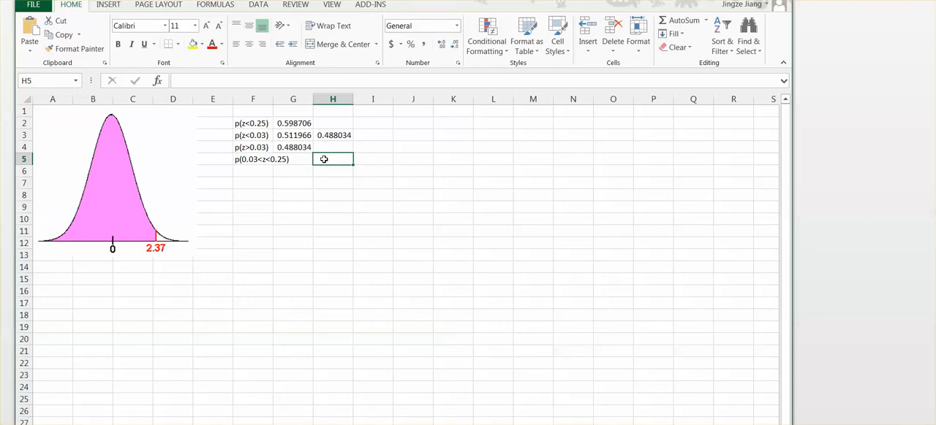
pyautogui.write('p')
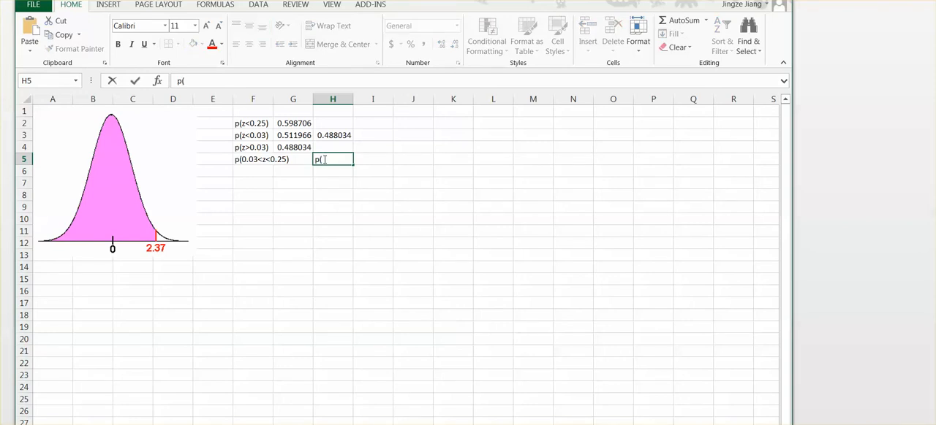
pyautogui.write('(z<0.25)-p(z')
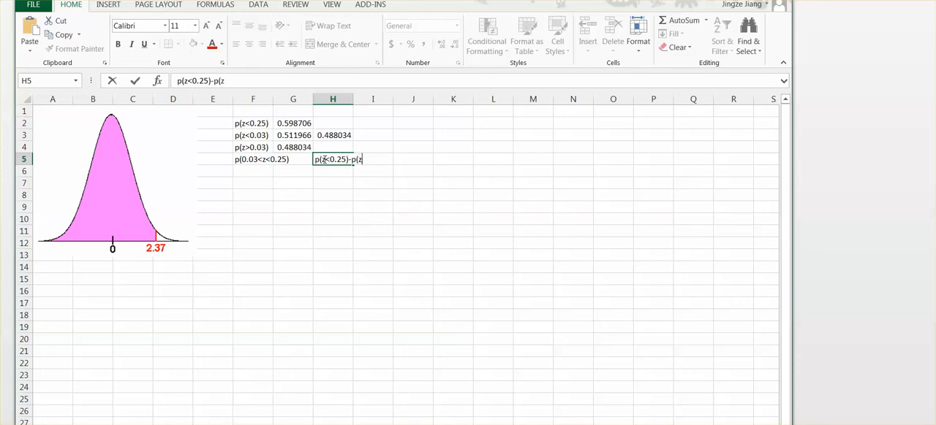
pyautogui.write('<0.03)')
pyautogui.click(330, 275)
pyautogui.click(333, 159)
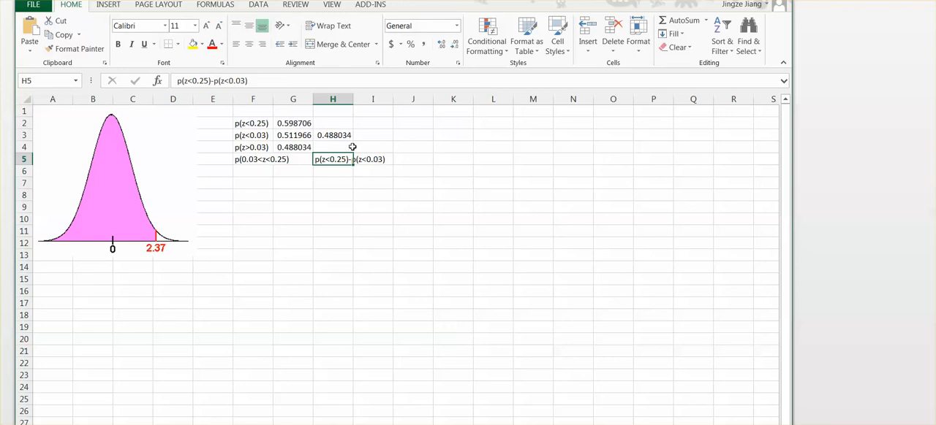
# Calculate the probability between 0.03 and 0.25 in cell F6 with the formula =G2-G3
pyautogui.click(264, 168)
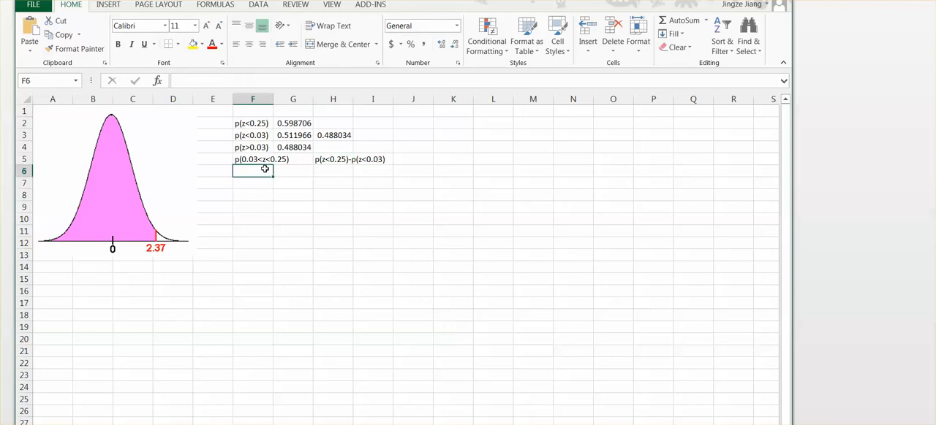
pyautogui.write('=')
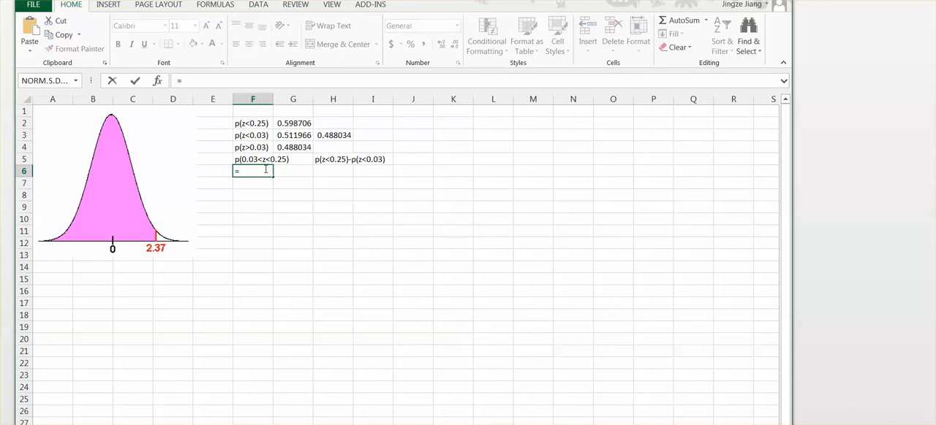
pyautogui.click(293, 123)
pyautogui.write('-')
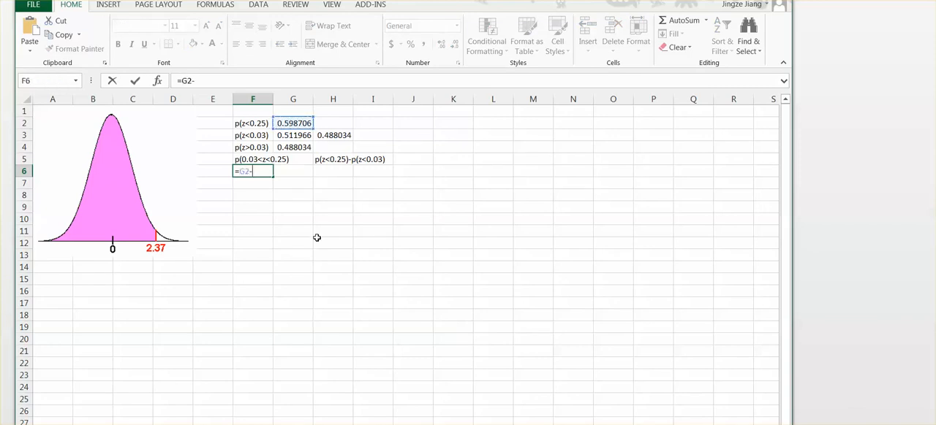
pyautogui.click(307, 134)
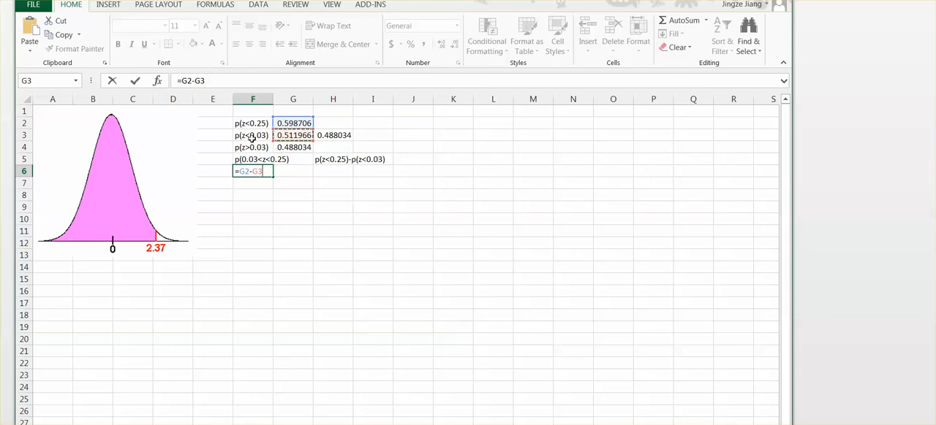
pyautogui.press('Return')
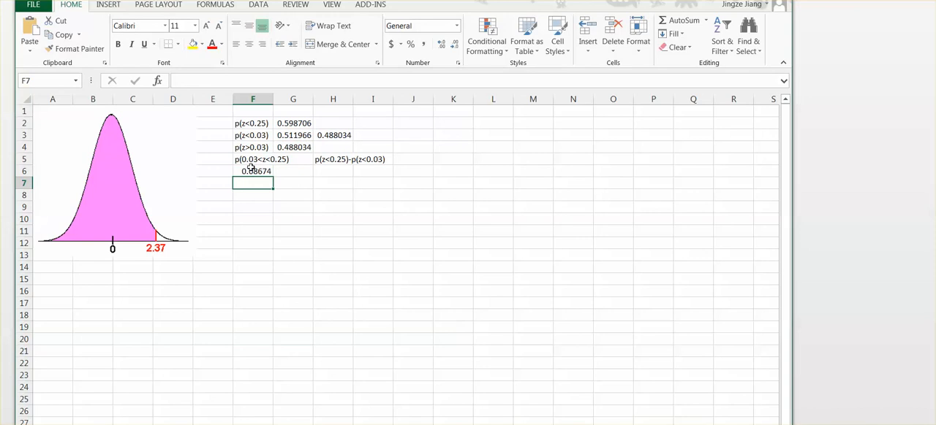